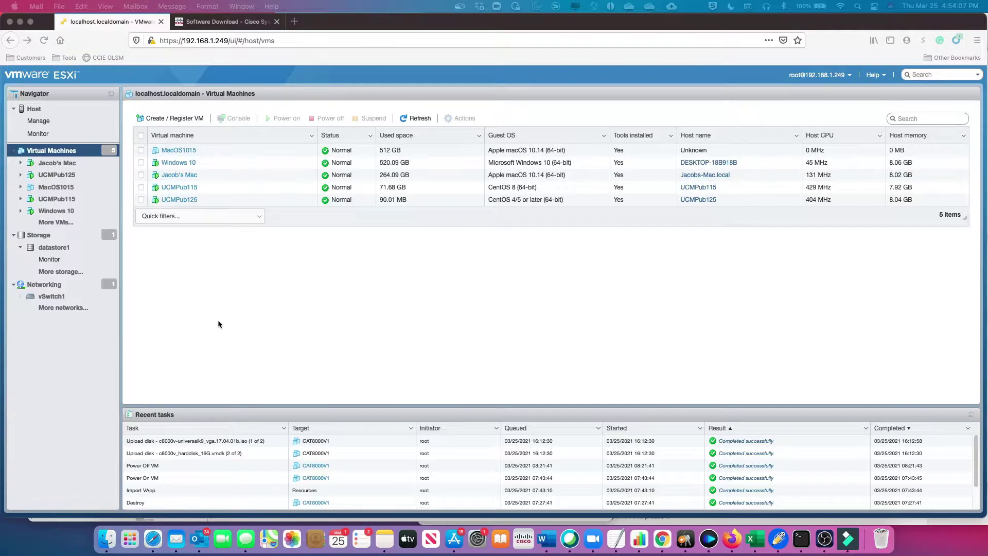
# - Start a new VM deployed from the Desktop c8000v OVA and name it CAT8000V1
pyautogui.click(186, 121)
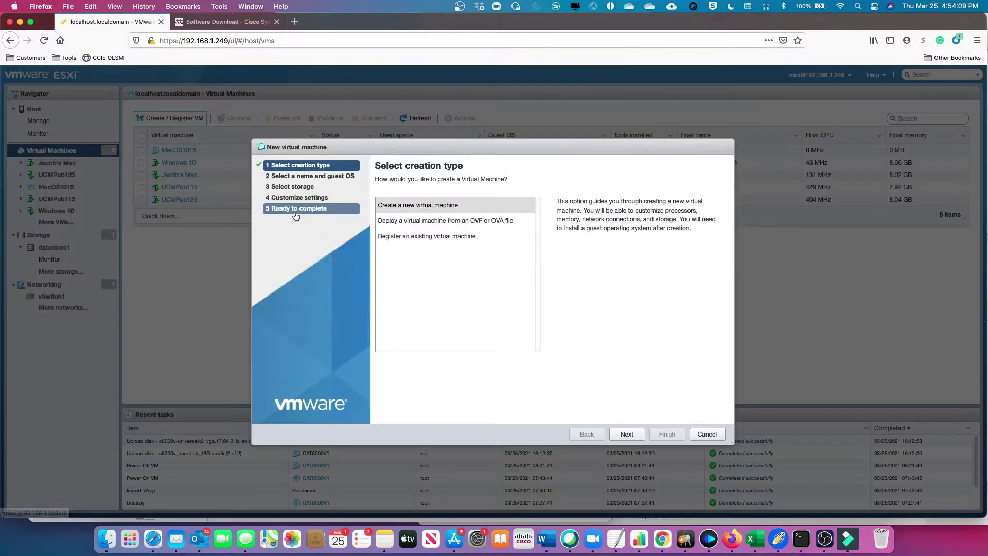
pyautogui.click(431, 221)
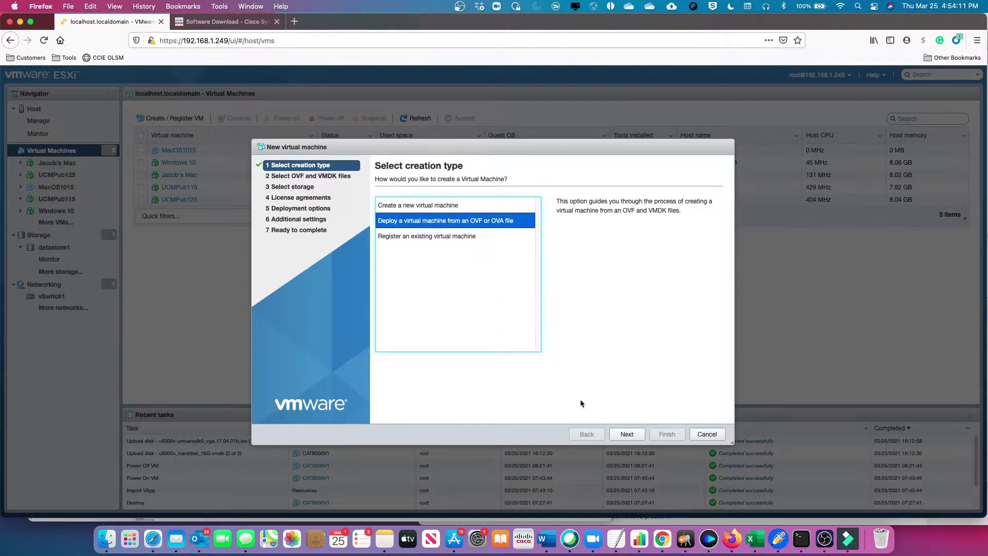
pyautogui.click(627, 434)
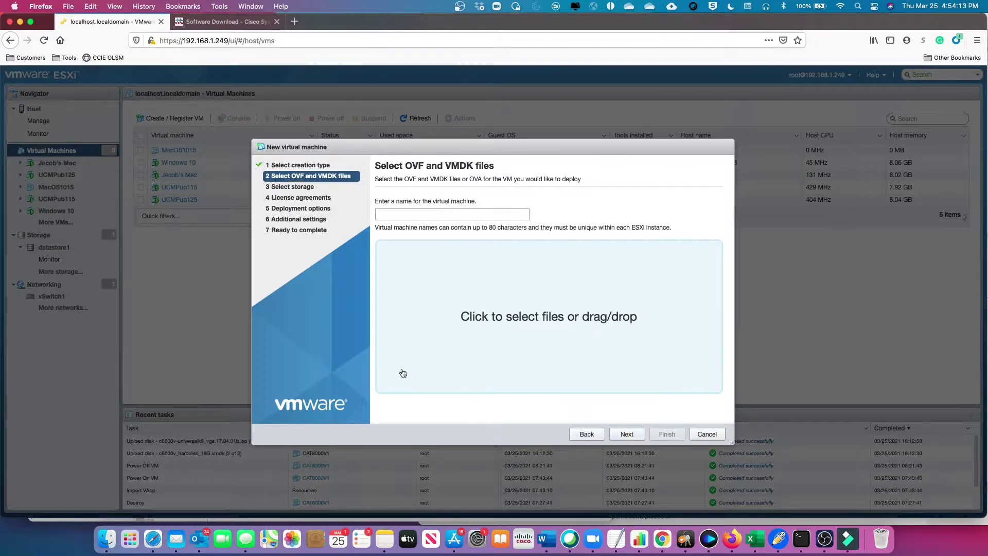
pyautogui.click(108, 530)
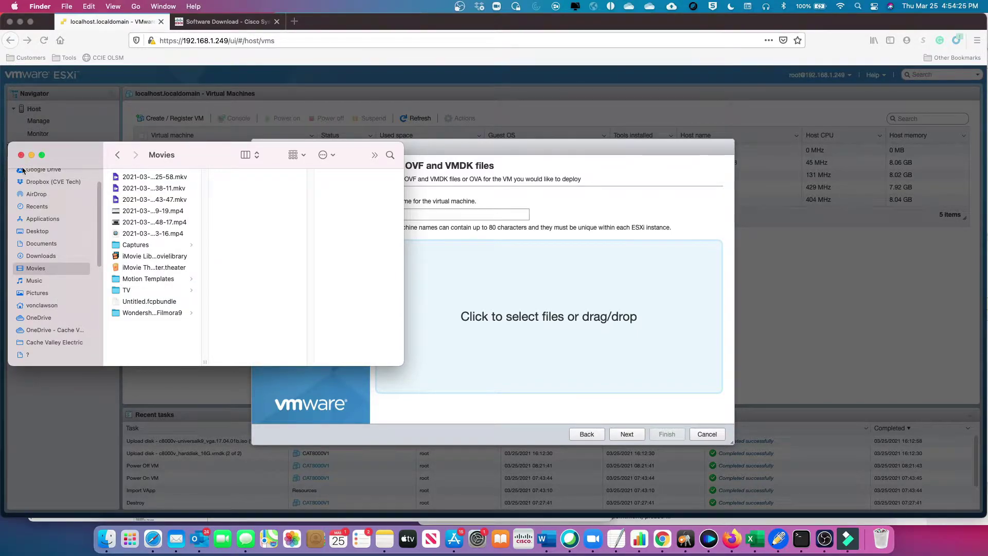
pyautogui.click(42, 232)
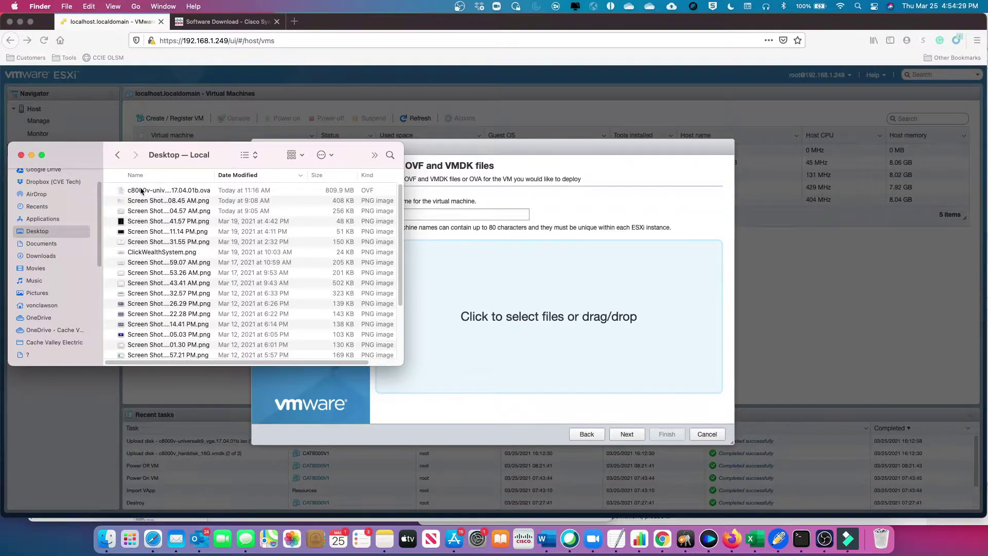
pyautogui.moveTo(143, 192)
pyautogui.mouseDown()
pyautogui.moveTo(418, 252)
pyautogui.moveTo(543, 307)
pyautogui.mouseUp()
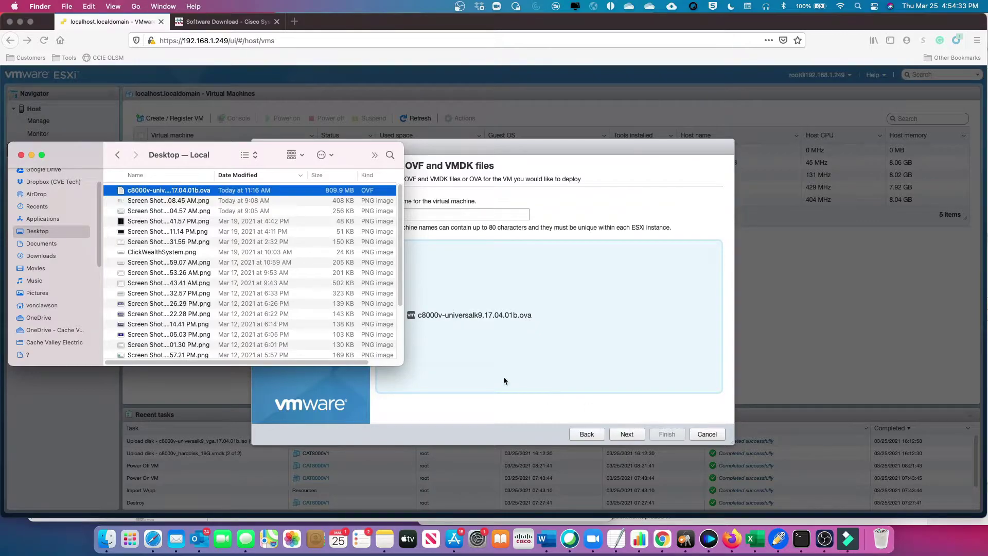
pyautogui.click(452, 214)
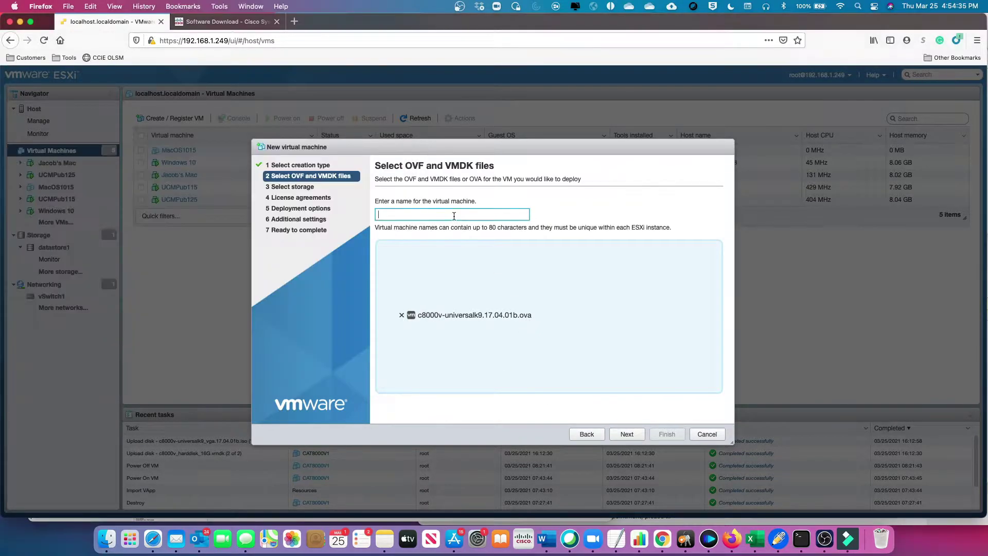
pyautogui.write('CA')
pyautogui.write('T800')
pyautogui.write('0V1')
# - Keep datastore1 and review the Small 16GB Disk profile's DRAM upgrade requirement
pyautogui.click(626, 434)
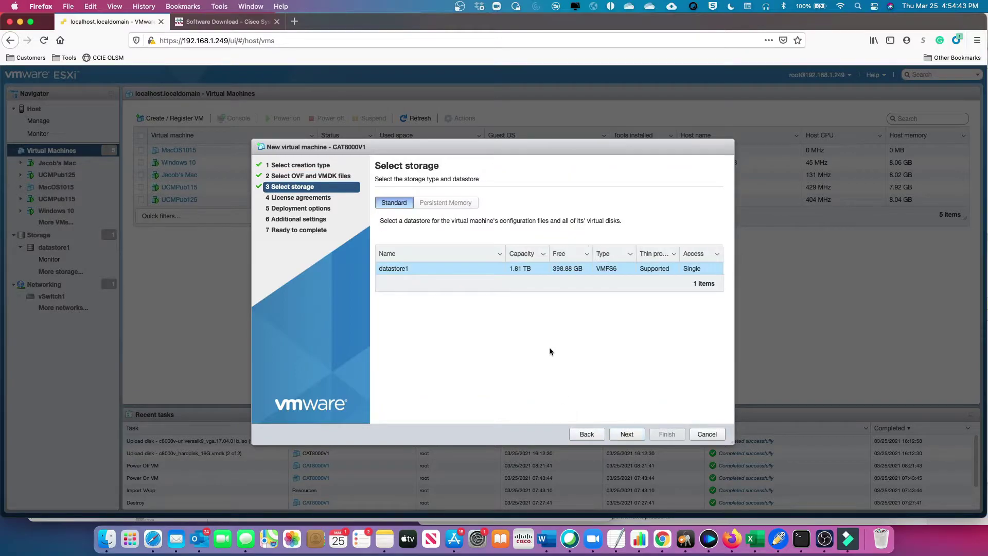
pyautogui.click(627, 434)
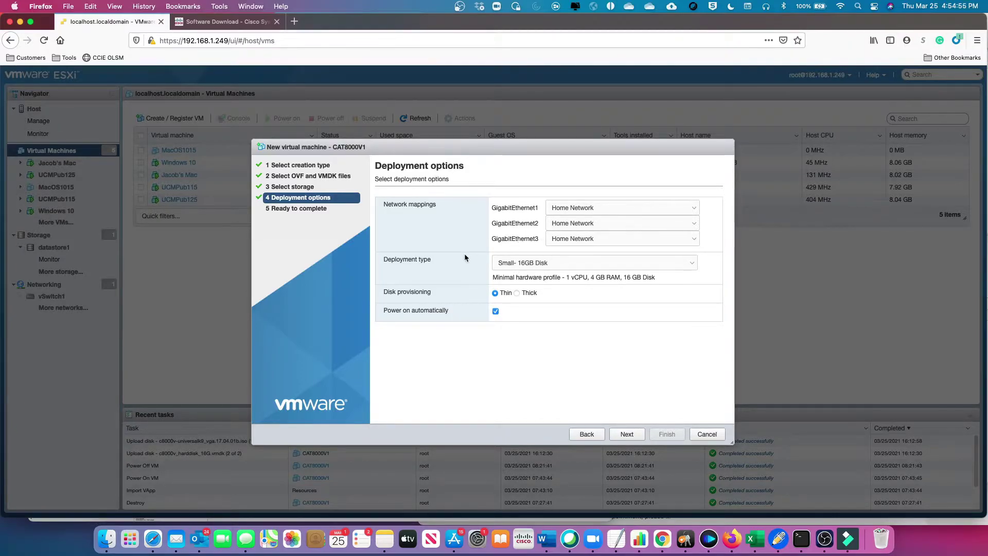
pyautogui.click(525, 267)
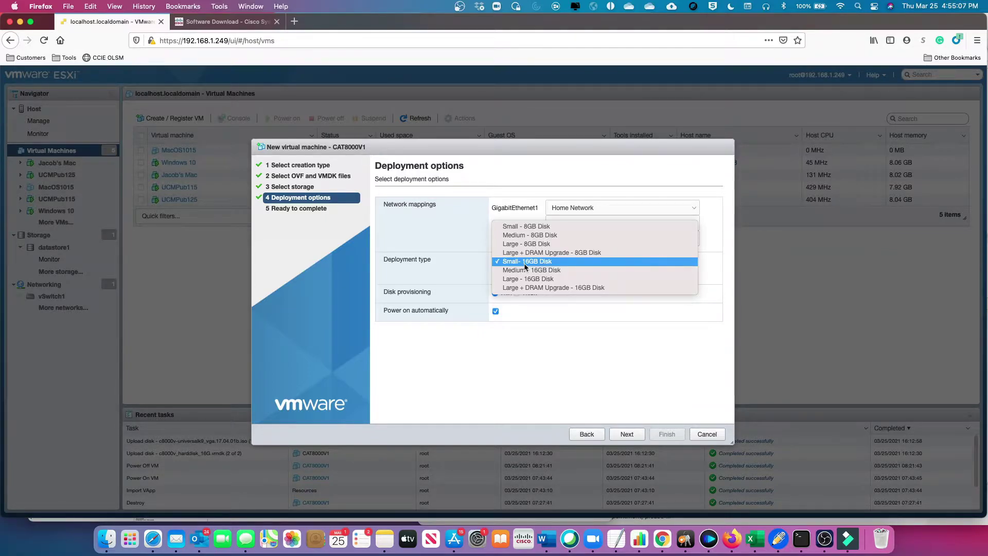
pyautogui.click(530, 259)
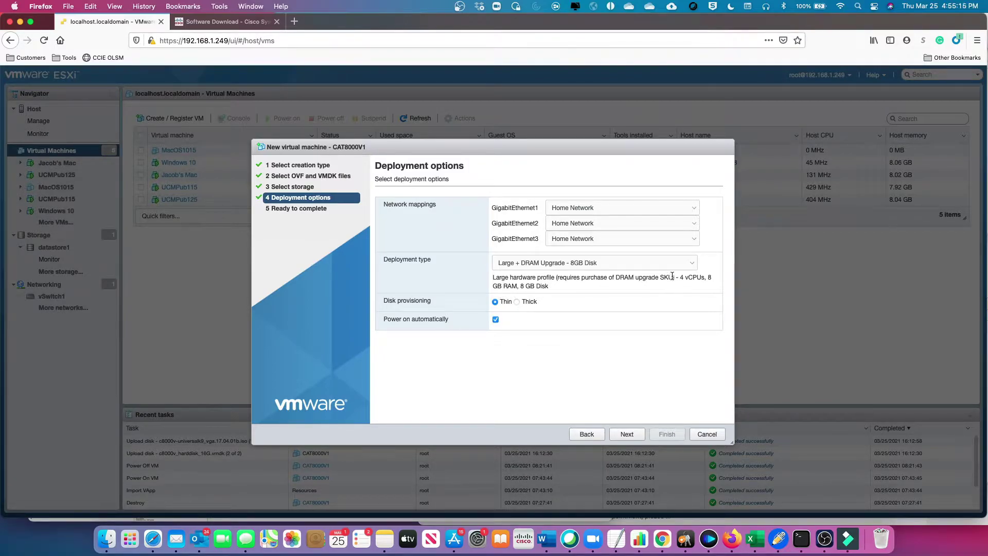
pyautogui.moveTo(673, 277)
pyautogui.mouseDown()
pyautogui.moveTo(583, 281)
pyautogui.moveTo(674, 277)
pyautogui.mouseUp()
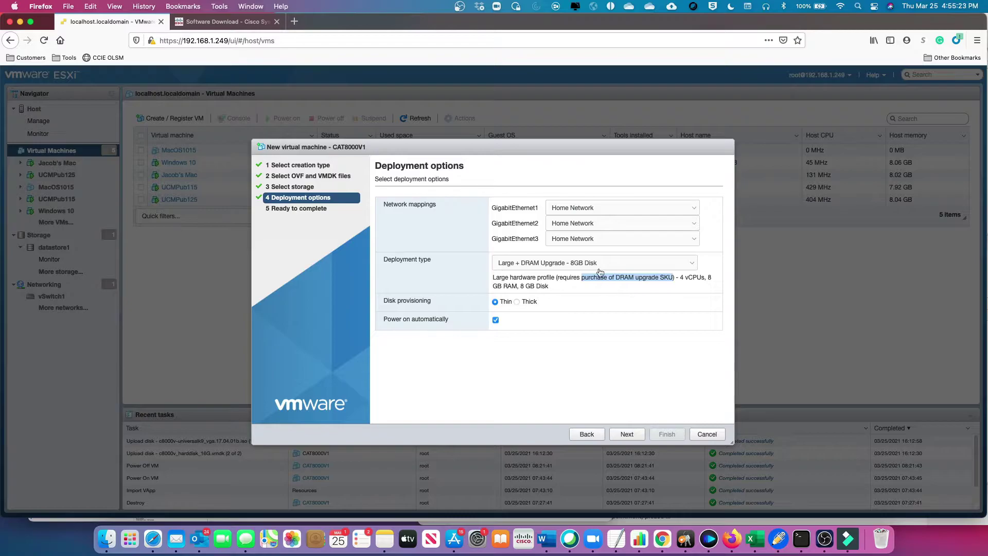
# - Compare the Medium 8GB Disk profile's 2 vCPUs, then settle on Small 8GB Disk
pyautogui.click(691, 268)
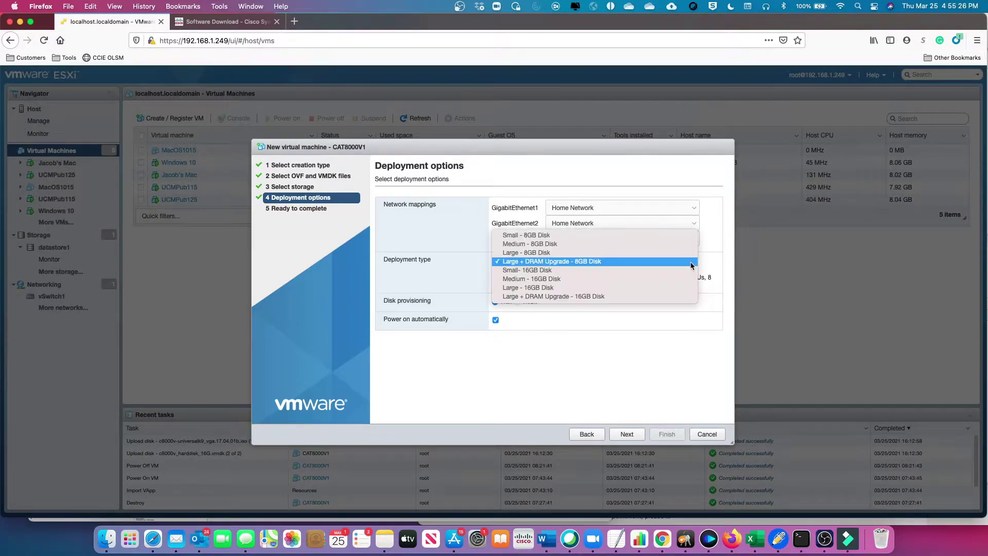
pyautogui.click(571, 244)
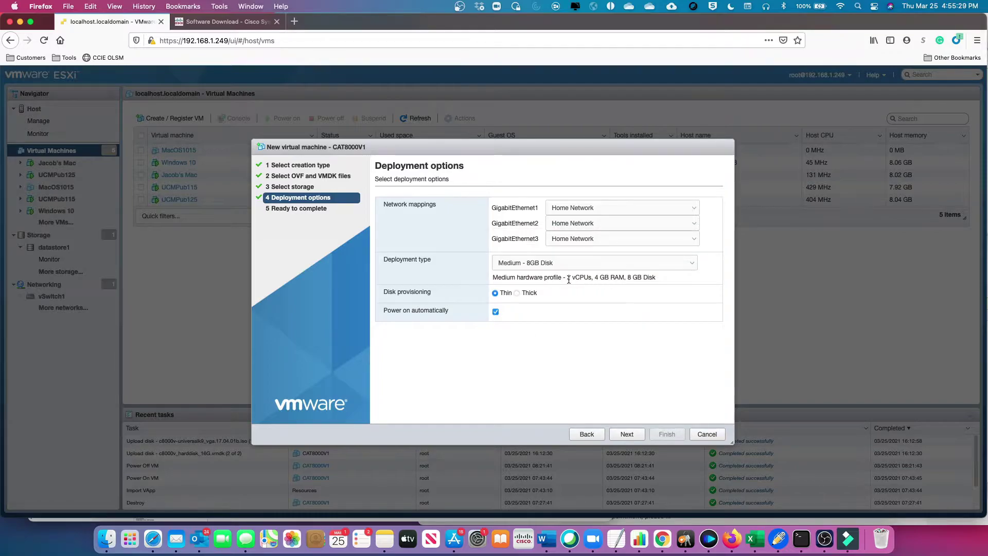
pyautogui.moveTo(568, 277); pyautogui.dragTo(591, 277)
pyautogui.click(569, 266)
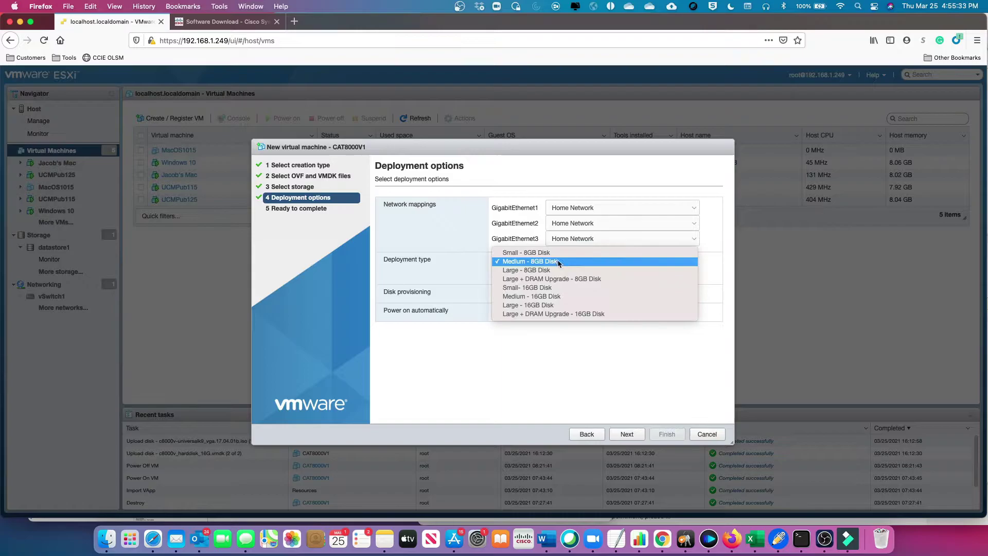
pyautogui.click(572, 249)
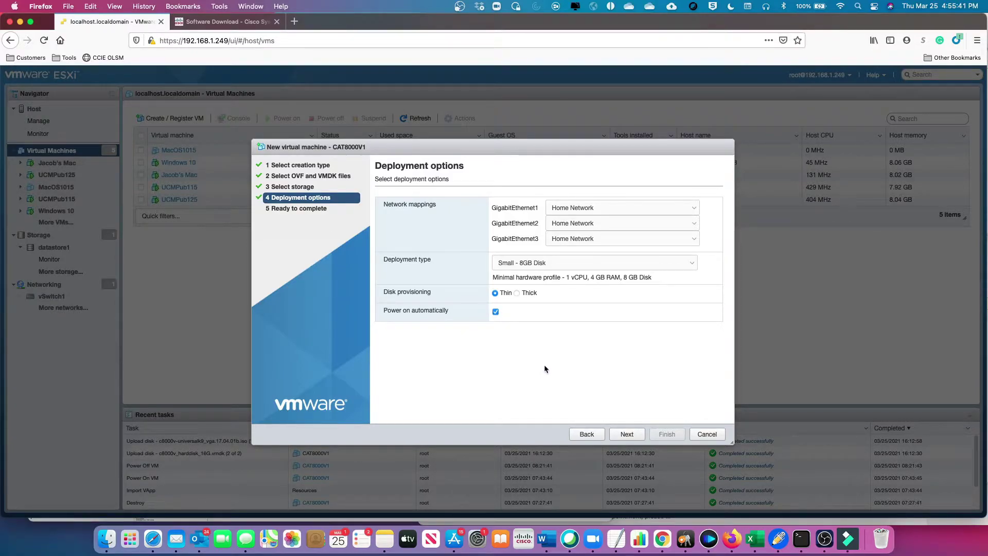
# - Get past the duplicate InstanceID error with Small 16GB Disk and finish deploying CAT8000V1
pyautogui.click(627, 434)
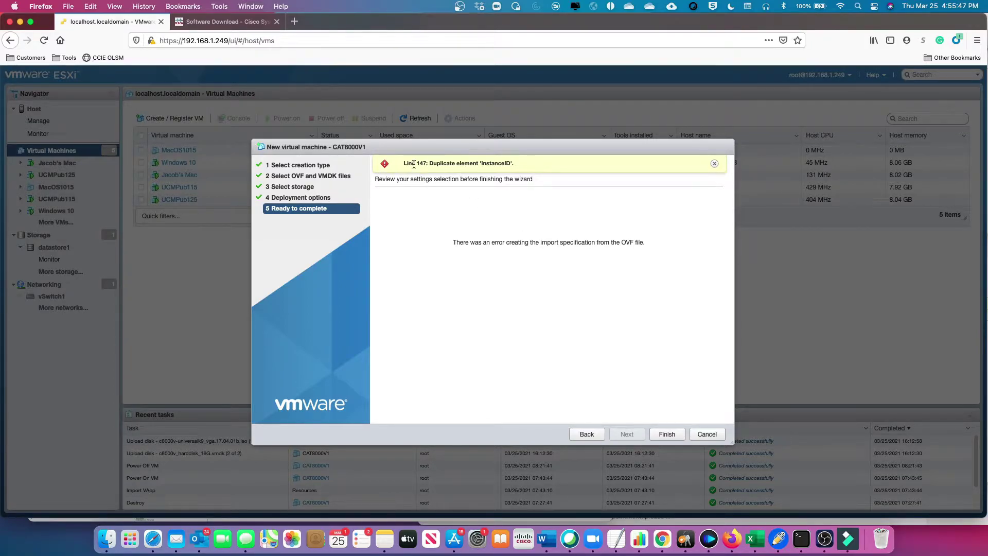
pyautogui.moveTo(403, 164); pyautogui.dragTo(514, 164)
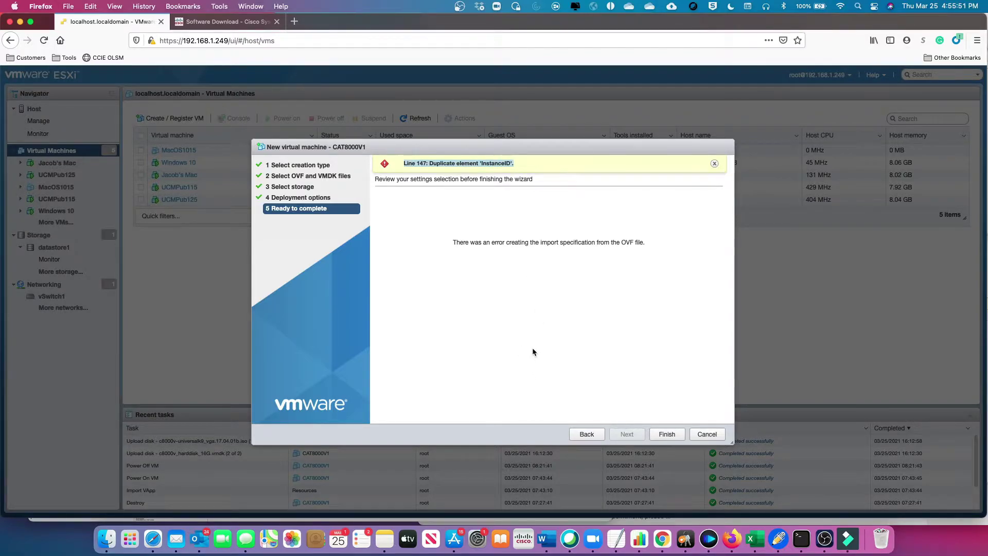
pyautogui.click(587, 434)
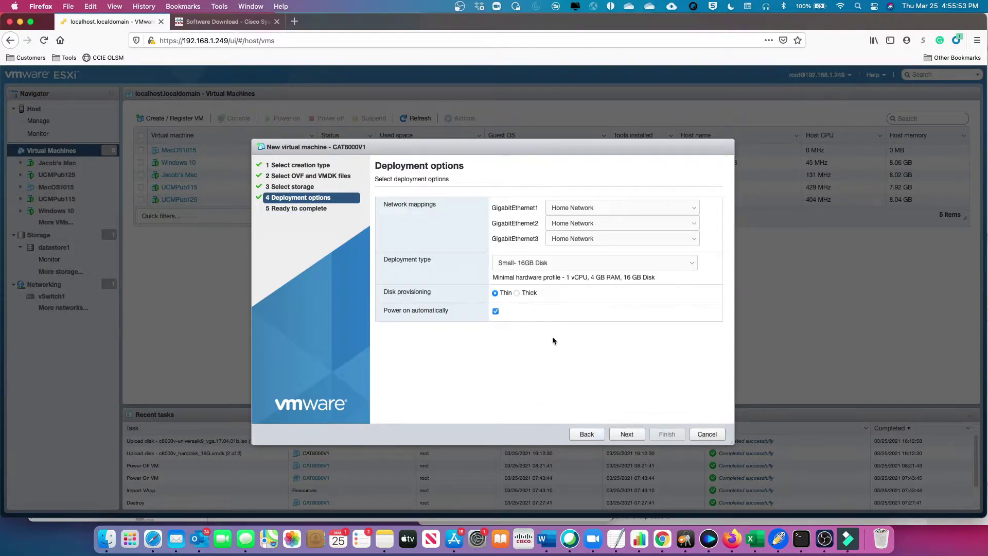
pyautogui.click(627, 434)
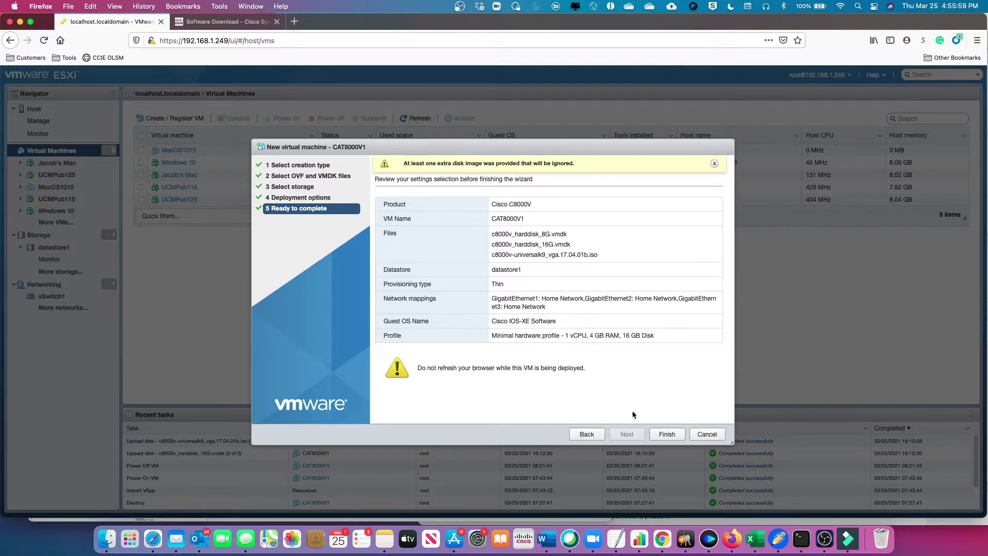
pyautogui.click(667, 435)
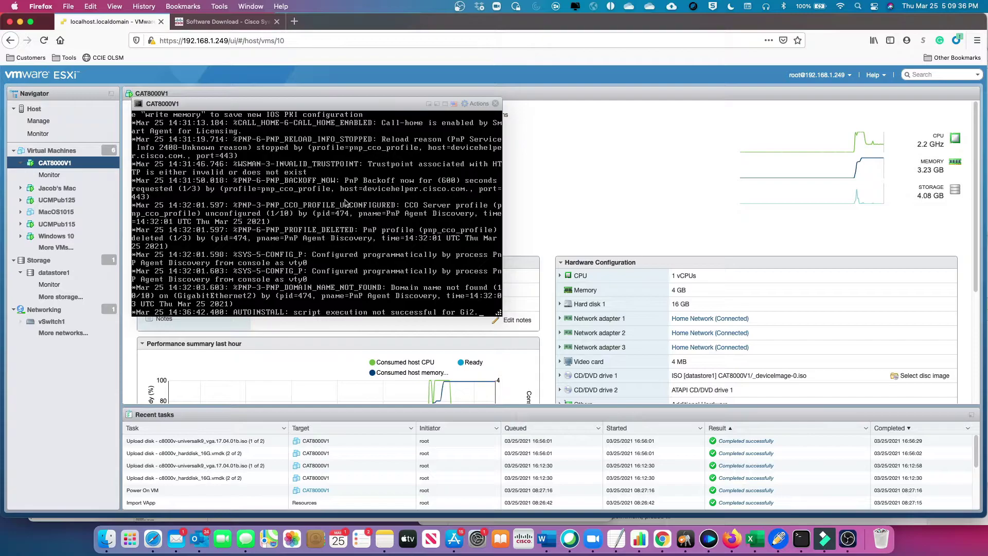
# - Bring up a router prompt on the CAT8000V1 console and run 'en'
pyautogui.press('Return')
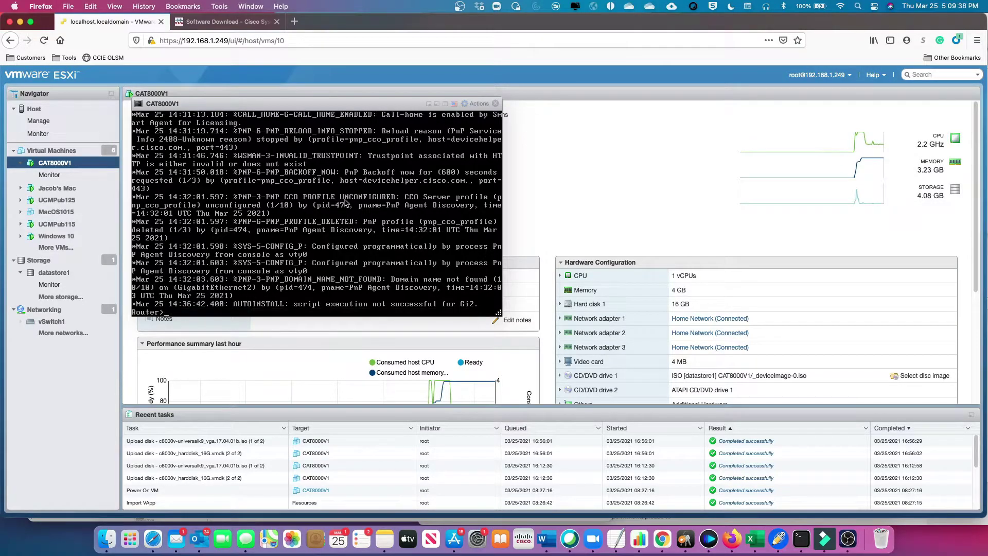
pyautogui.press('Return')
pyautogui.press('Return')
pyautogui.press('Return')
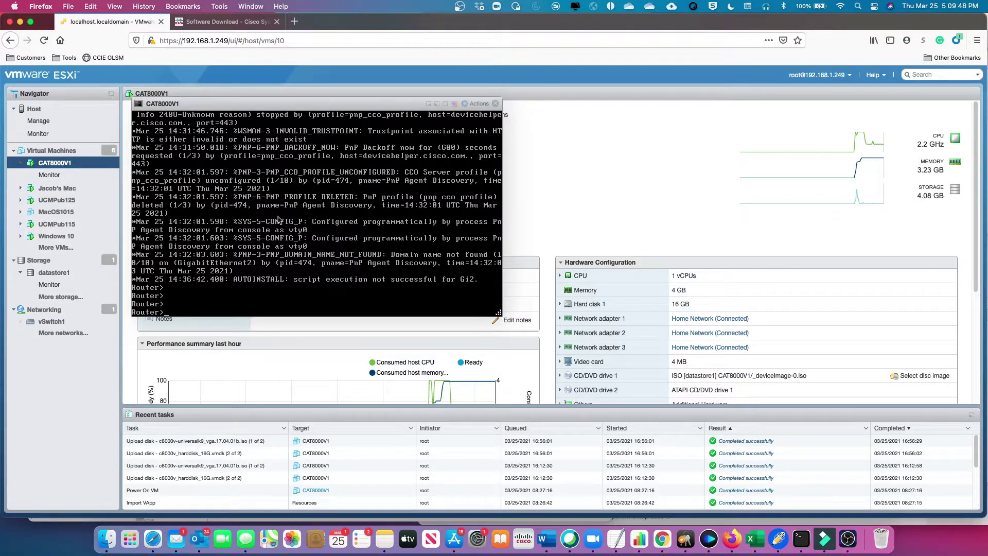
pyautogui.press('Return')
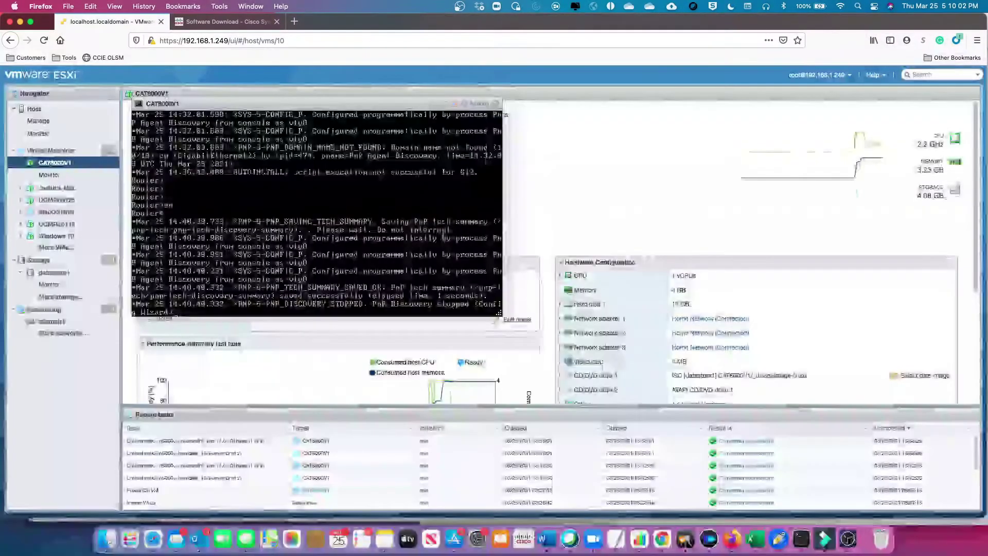
# - Run show running-config and page to the line, SSH transport and call-home sections
pyautogui.press('Return')
pyautogui.press('Return')
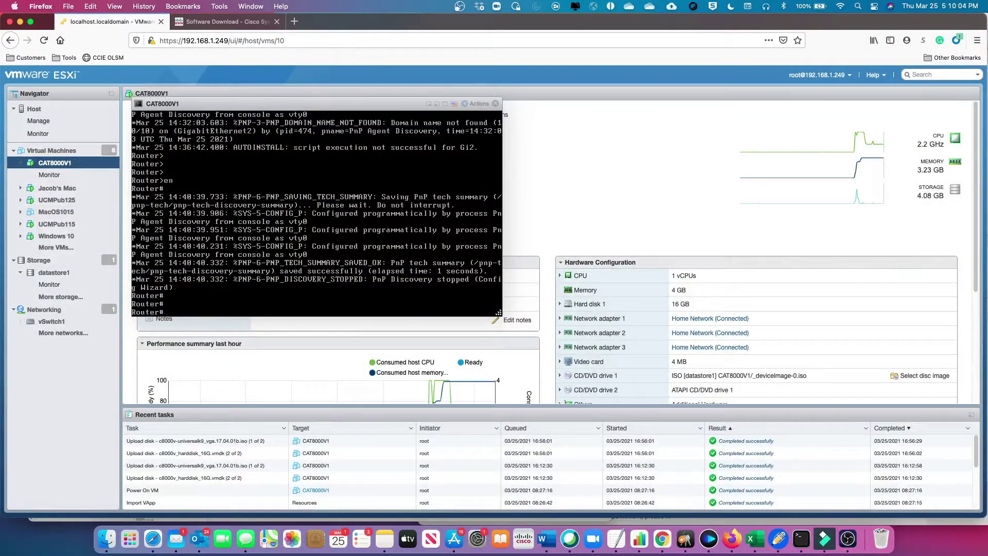
pyautogui.write('sh run')
pyautogui.press('Return')
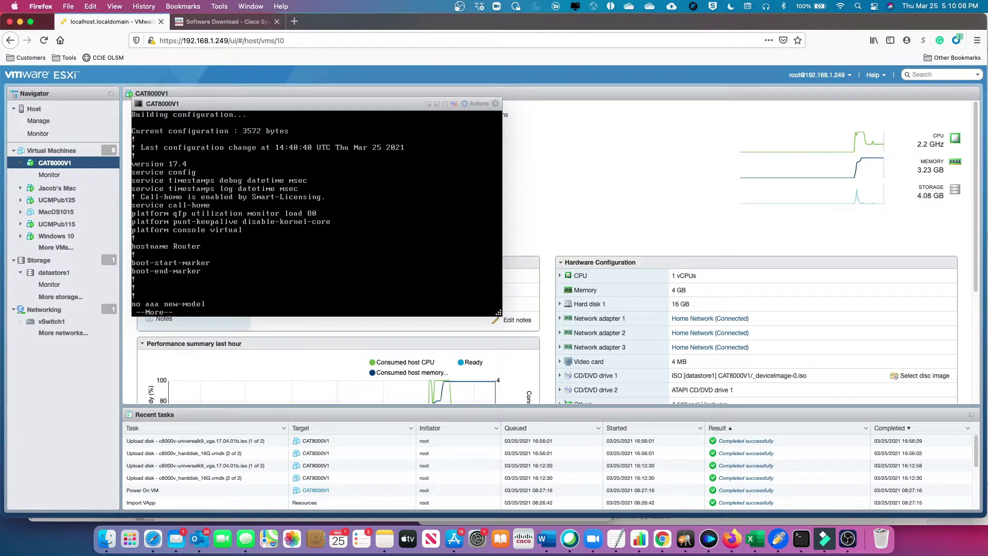
pyautogui.scroll(-1, 556, 315)
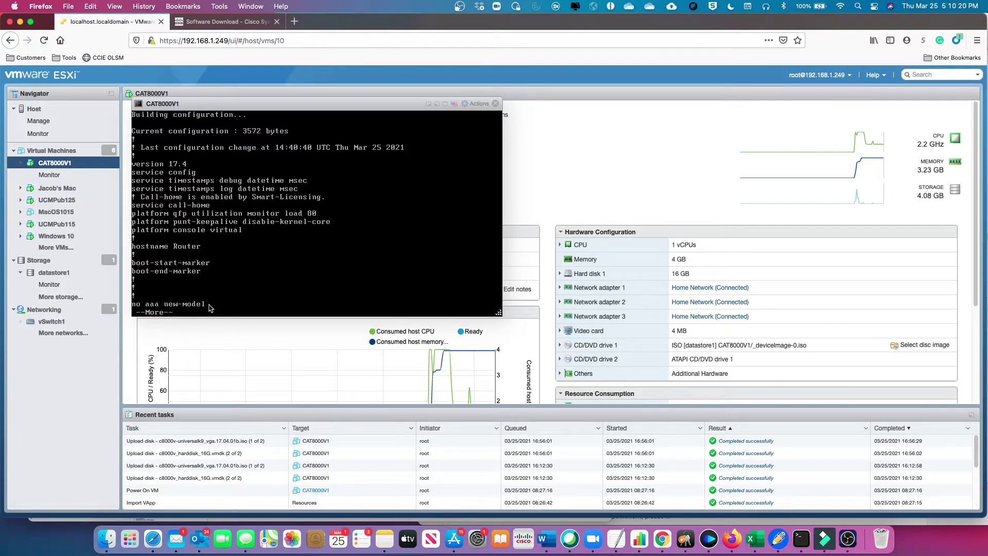
pyautogui.press('space')
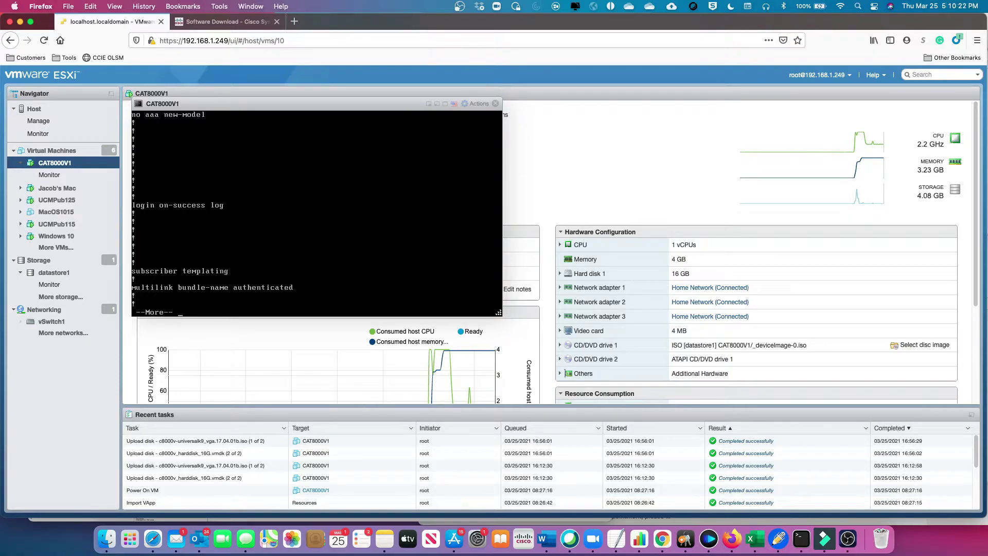
pyautogui.press('space')
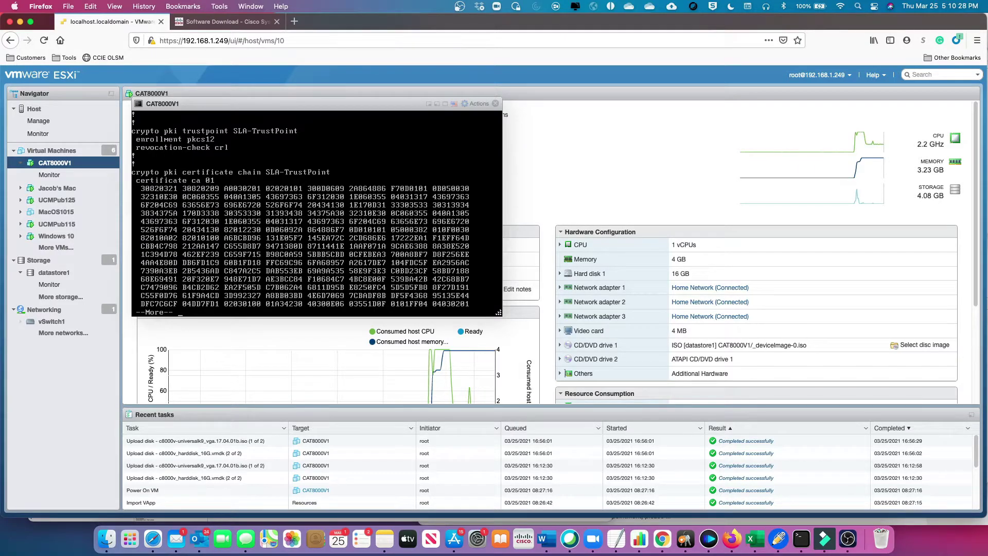
pyautogui.press('space')
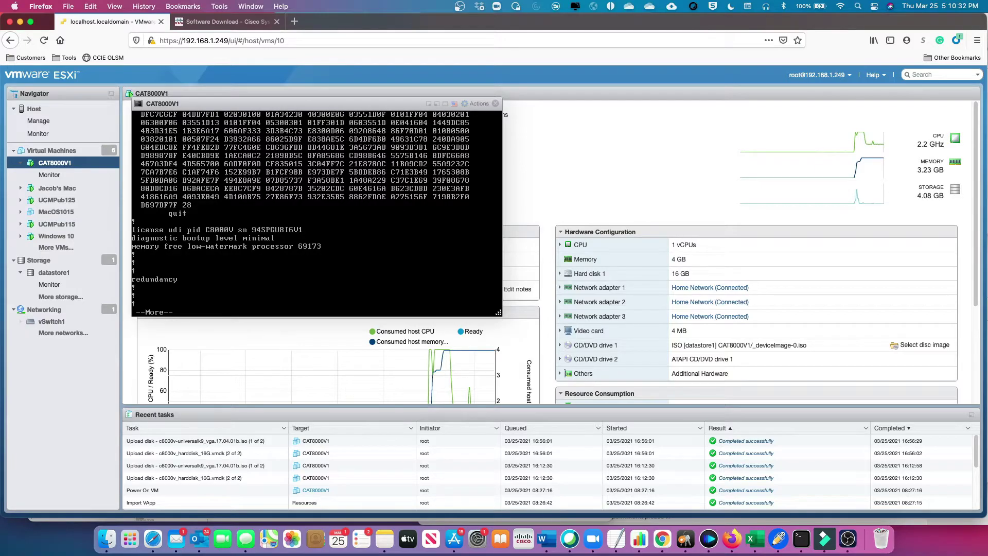
pyautogui.press('space')
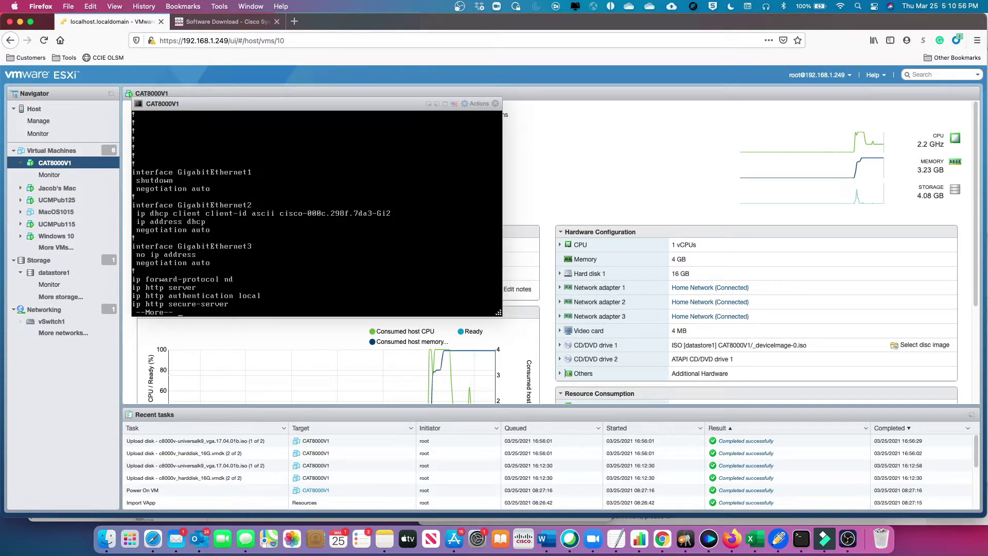
pyautogui.press('space')
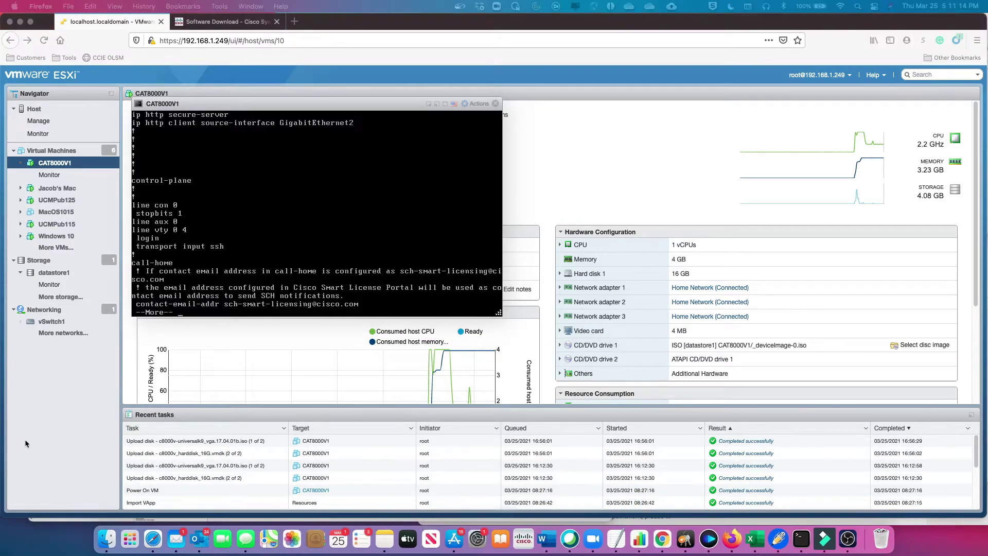
# - Quit the config listing, enter global configuration mode and set hostname CAT8000V1
pyautogui.click(197, 273)
pyautogui.press('q')
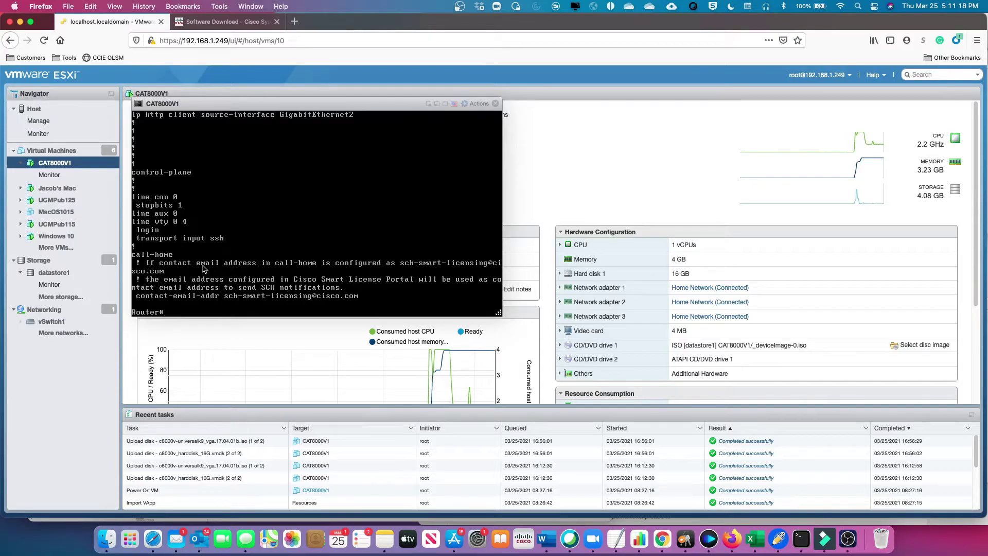
pyautogui.write('c')
pyautogui.write('hostnam')
pyautogui.write('e ')
pyautogui.write('CAT')
pyautogui.write('8000')
pyautogui.write('V1')
pyautogui.press('Return')
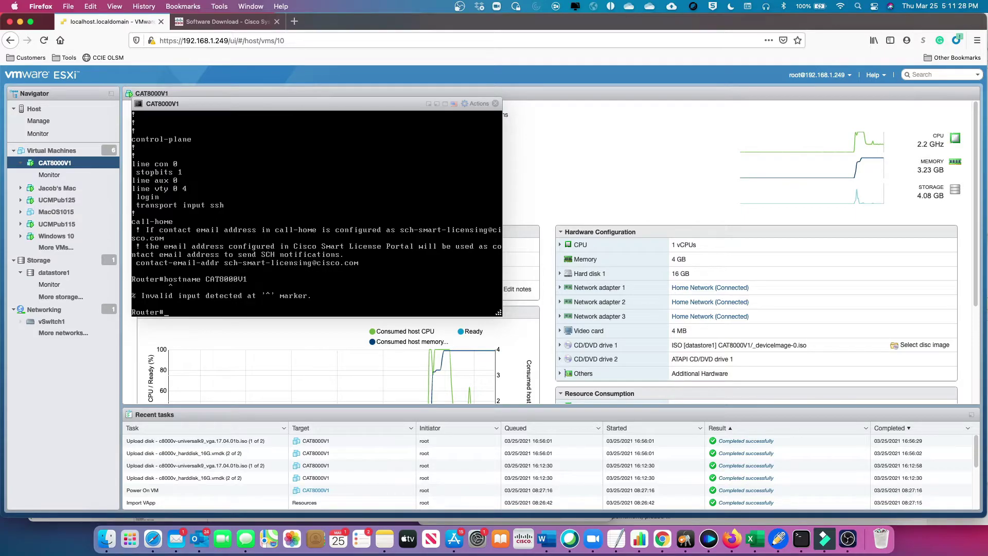
pyautogui.write('conf t')
pyautogui.press('Return')
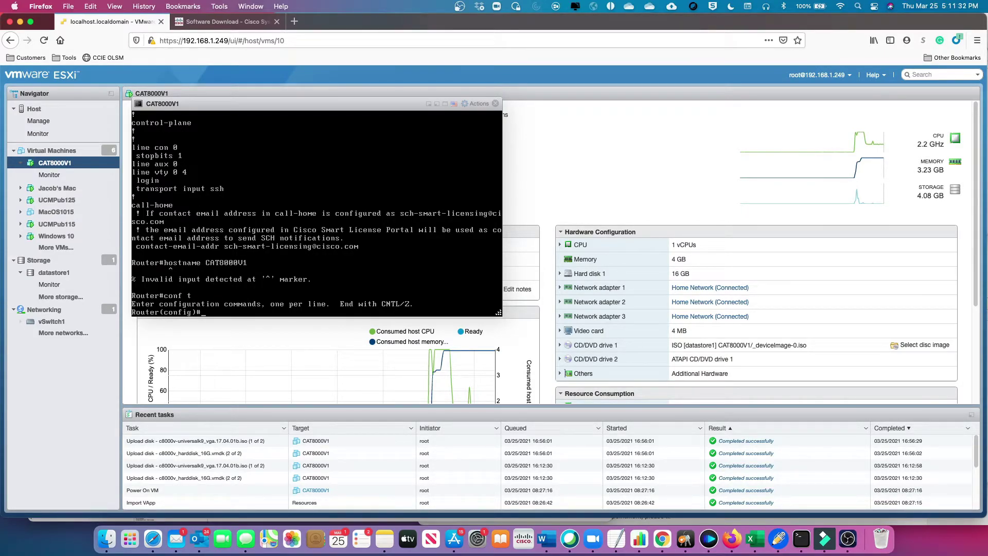
pyautogui.write('hostname')
pyautogui.write(' CAT80')
pyautogui.write('00V1')
pyautogui.press('Return')
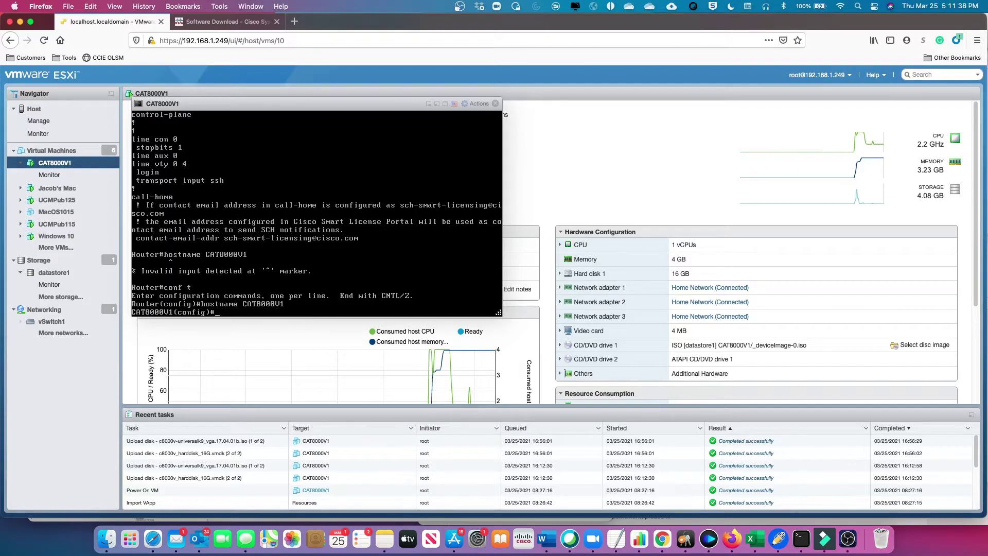
pyautogui.write('ip')
pyautogui.write(' domain ')
pyautogui.write('name ')
pyautogui.write('co')
pyautogui.write('llabvide')
pyautogui.write('os.com')
# - Set domain collabvideos.com, aaa new-model, an enable secret and local user admin
pyautogui.press('Return')
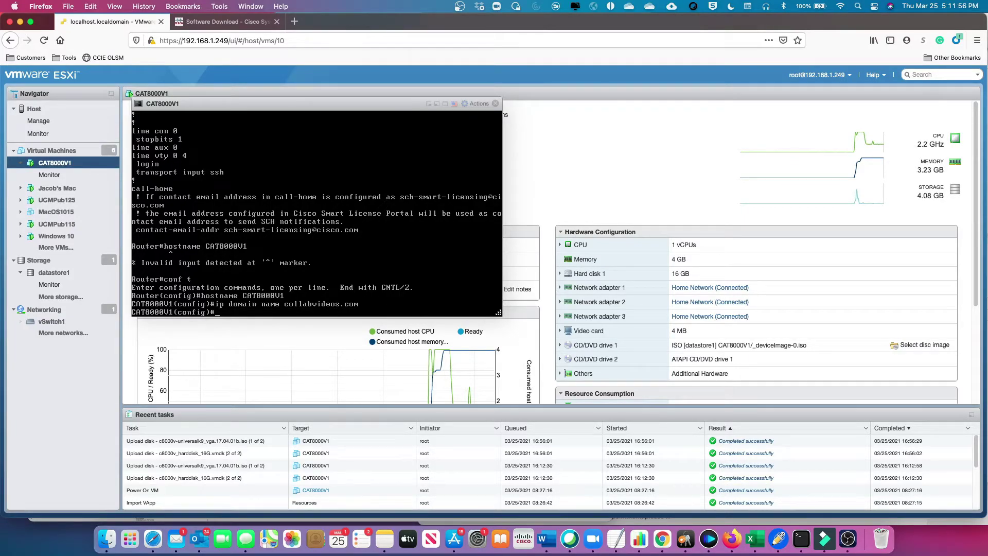
pyautogui.write('aa')
pyautogui.write('a new-mo')
pyautogui.write('del')
pyautogui.press('Return')
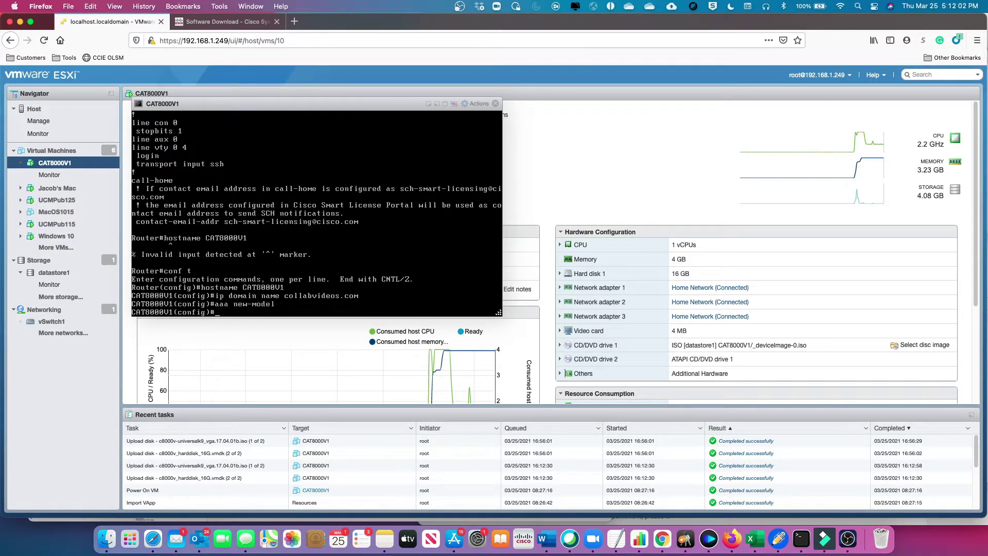
pyautogui.write('enable')
pyautogui.write(' secrea')
pyautogui.press('BackSpace')
pyautogui.press('Return')
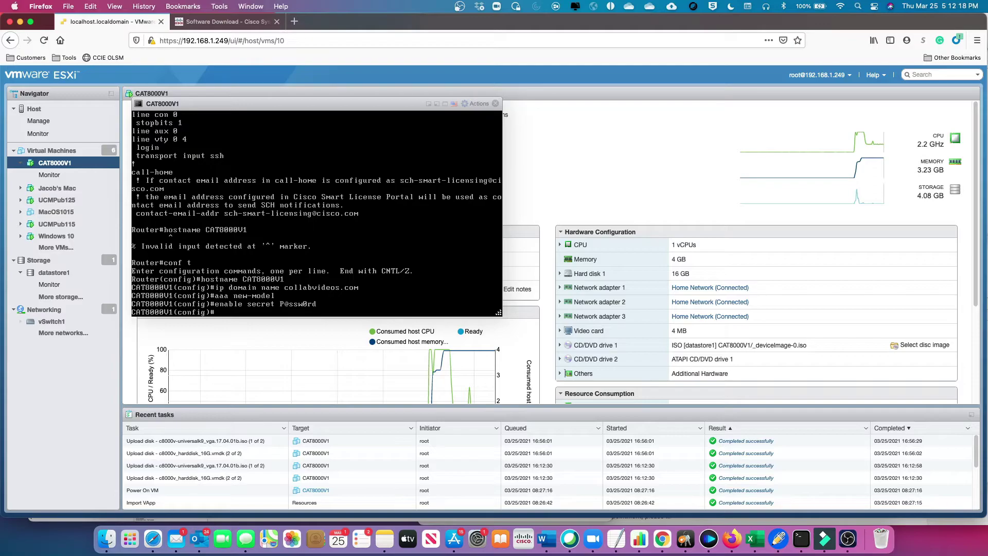
pyautogui.write('usernam')
pyautogui.write('e admin')
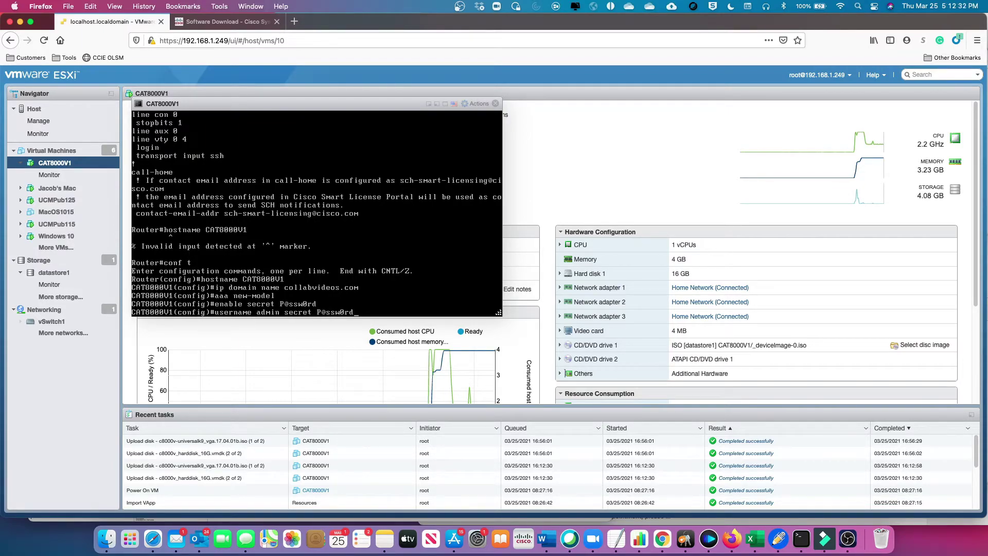
pyautogui.press('Return')
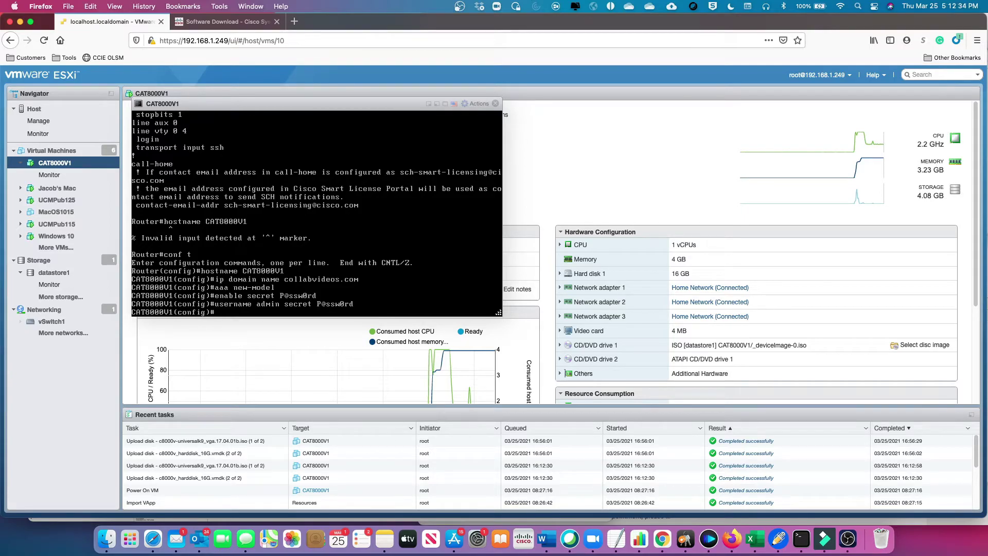
pyautogui.write('crypto ')
pyautogui.write('key generat')
pyautogui.write('e r')
pyautogui.write('sa')
# - Generate 2048-bit RSA keys, leave configuration mode and save with wr
pyautogui.press('Return')
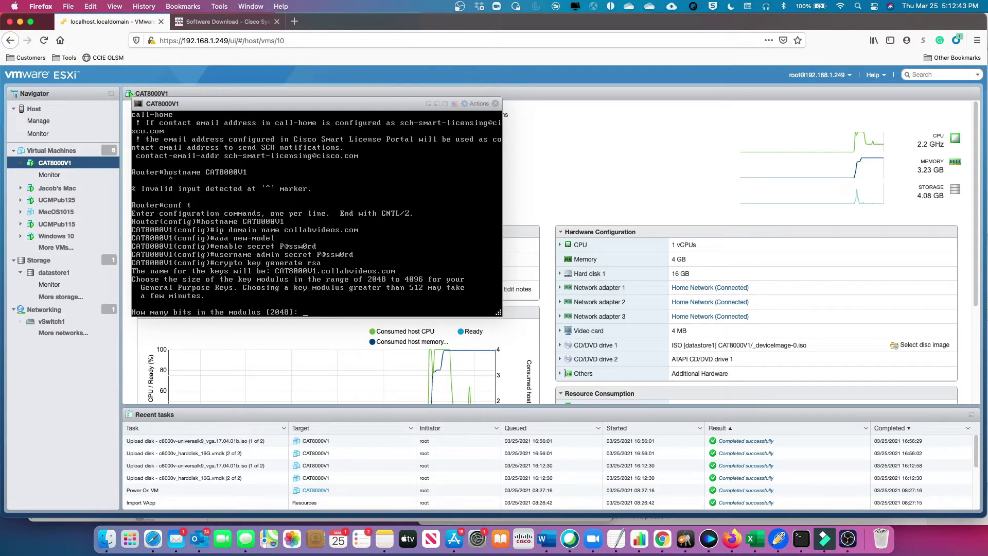
pyautogui.press('Return')
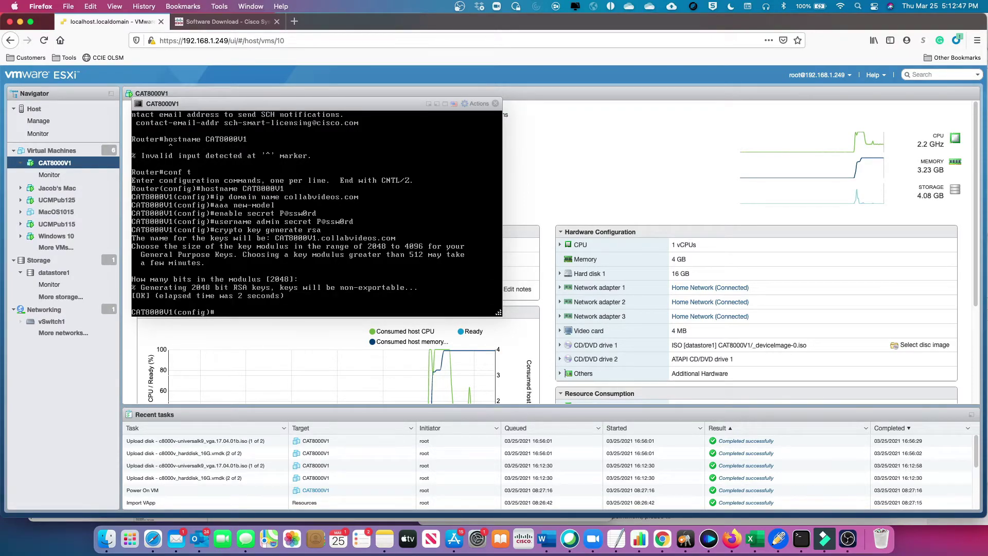
pyautogui.write('en')
pyautogui.press('Return')
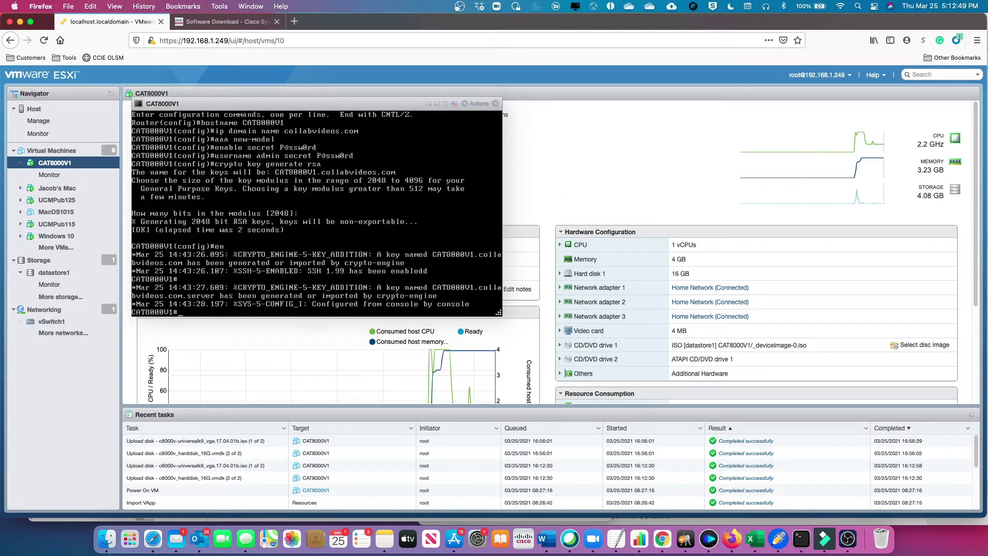
pyautogui.press('Return')
pyautogui.press('Return')
pyautogui.write('wr')
pyautogui.press('Return')
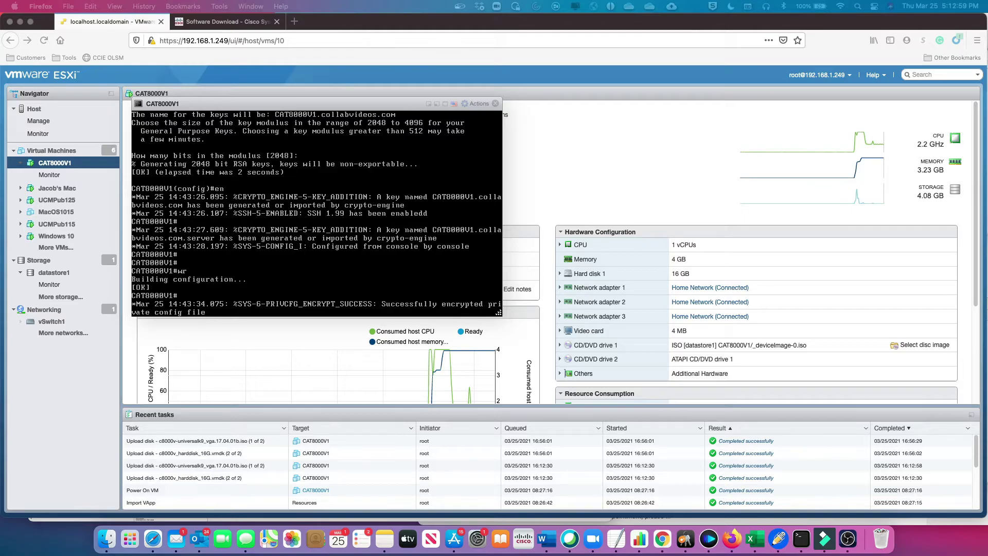
# - Run show ip int brief to find GigabitEthernet2 at 192.168.1.90
pyautogui.press('Return')
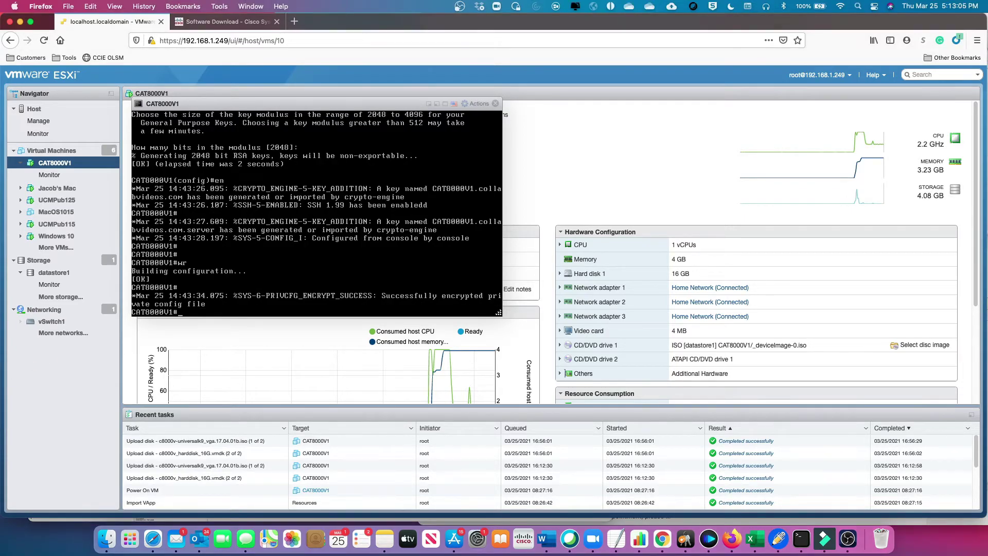
pyautogui.press('Return')
pyautogui.press('Return')
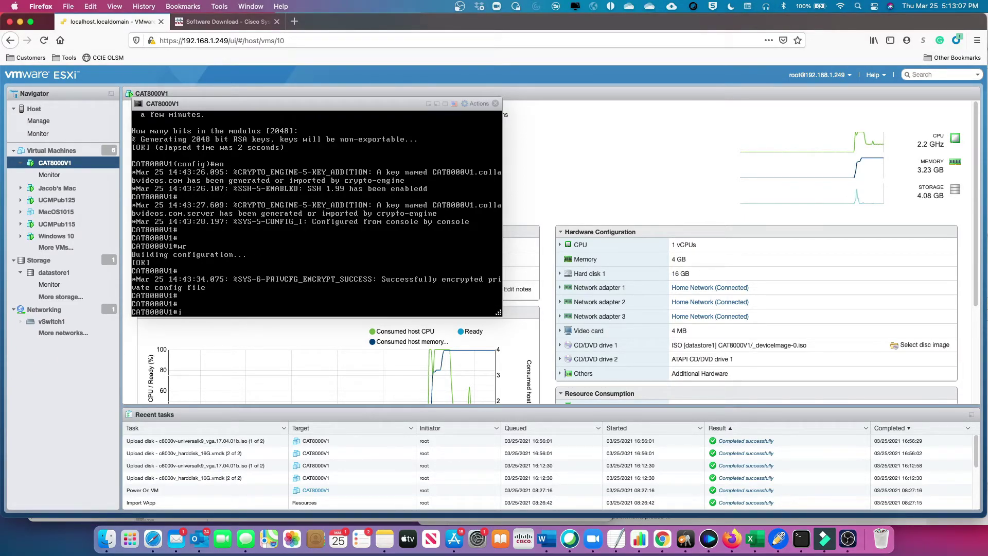
pyautogui.write('ip')
pyautogui.press('BackSpace')
pyautogui.press('BackSpace')
pyautogui.press('BackSpace')
pyautogui.write('show ')
pyautogui.write('ip int brie')
pyautogui.press('Return')
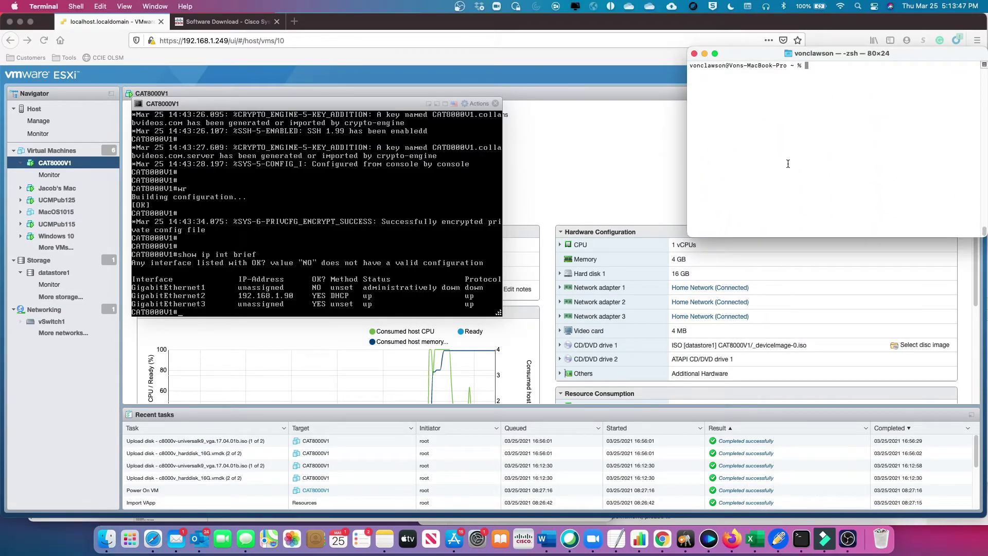
pyautogui.write('ssh')
pyautogui.write(' admin@')
pyautogui.write('192.16')
pyautogui.write('8.1.90')
pyautogui.press('Return')
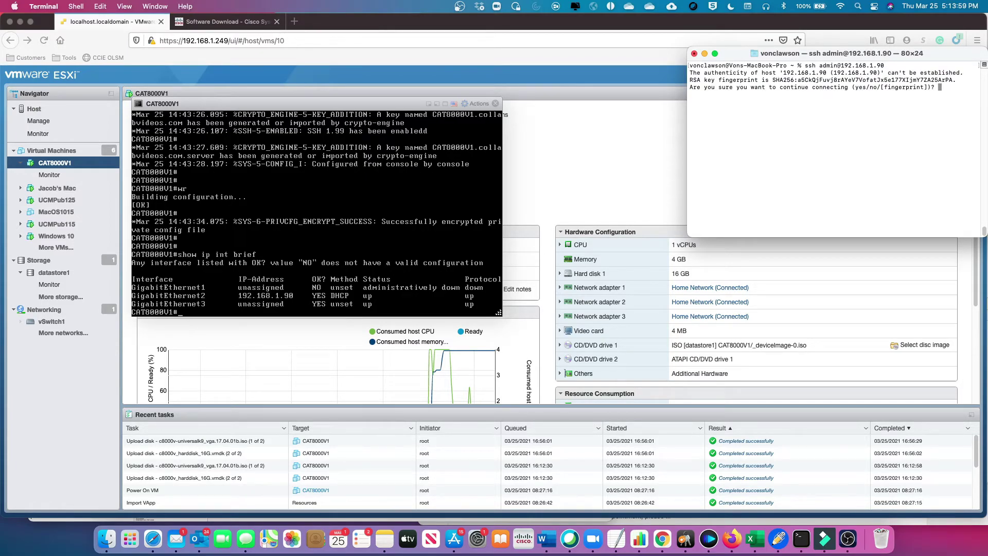
pyautogui.write('y')
pyautogui.write('es')
pyautogui.press('Return')
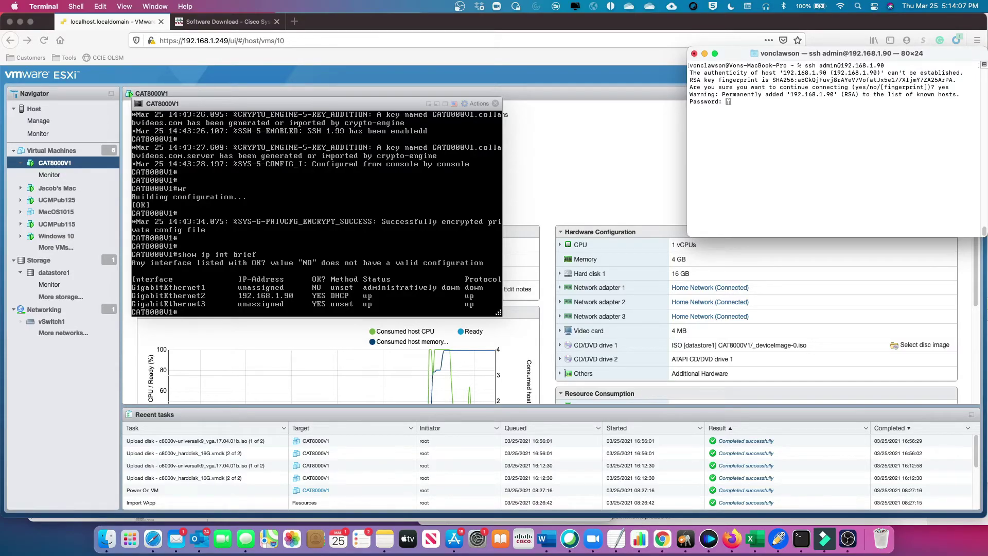
pyautogui.press('Return')
pyautogui.write('en')
# - Enter privileged mode and page through show running-config, then return to the ESXi console
pyautogui.press('Return')
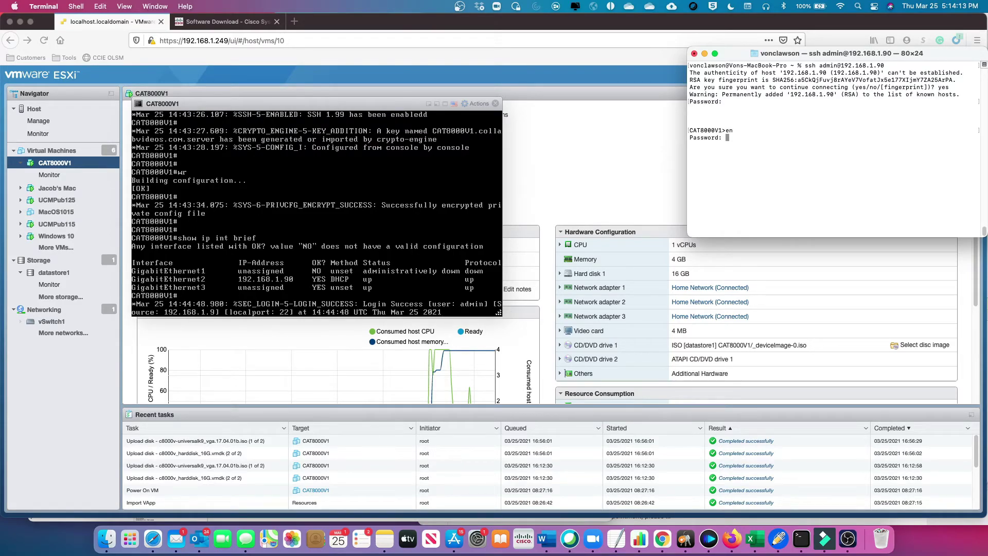
pyautogui.press('Return')
pyautogui.press('Return')
pyautogui.press('Return')
pyautogui.press('Return')
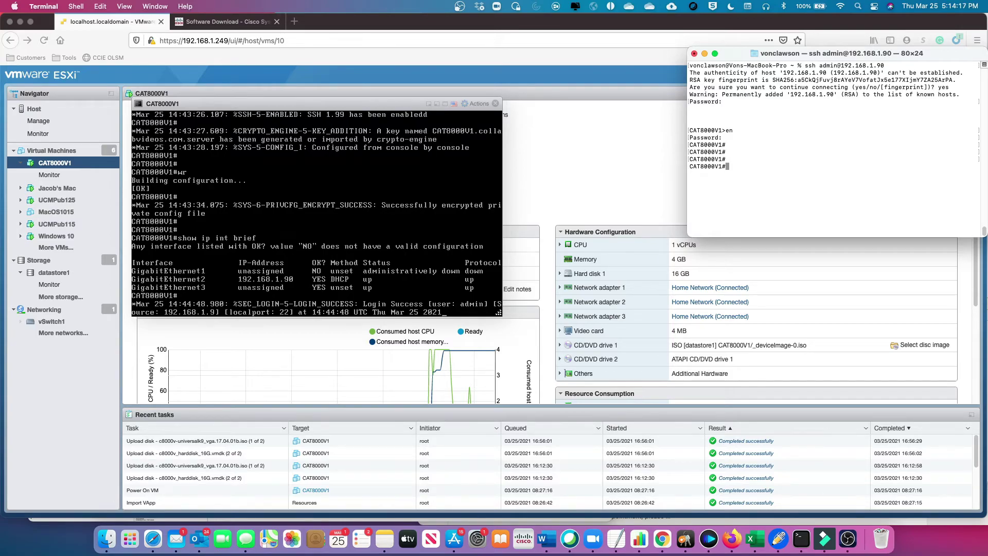
pyautogui.write('sh ru')
pyautogui.press('Return')
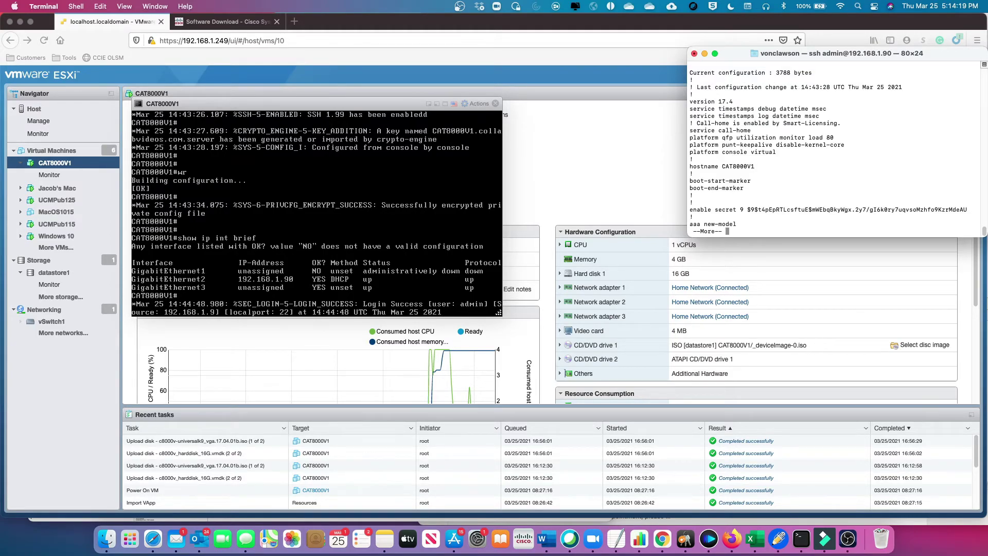
pyautogui.press('space')
pyautogui.press('space')
pyautogui.press('space')
pyautogui.press('space')
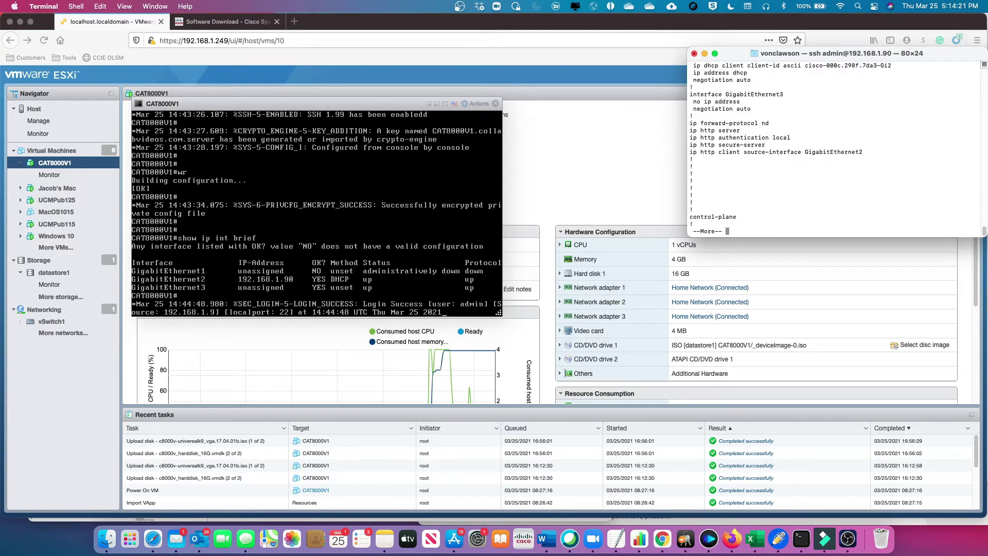
pyautogui.press('space')
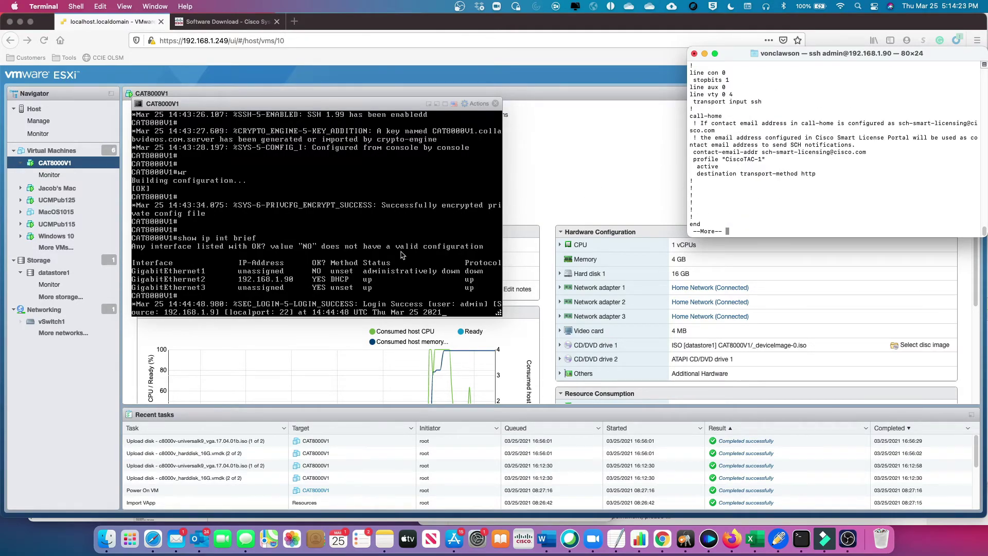
pyautogui.click(294, 306)
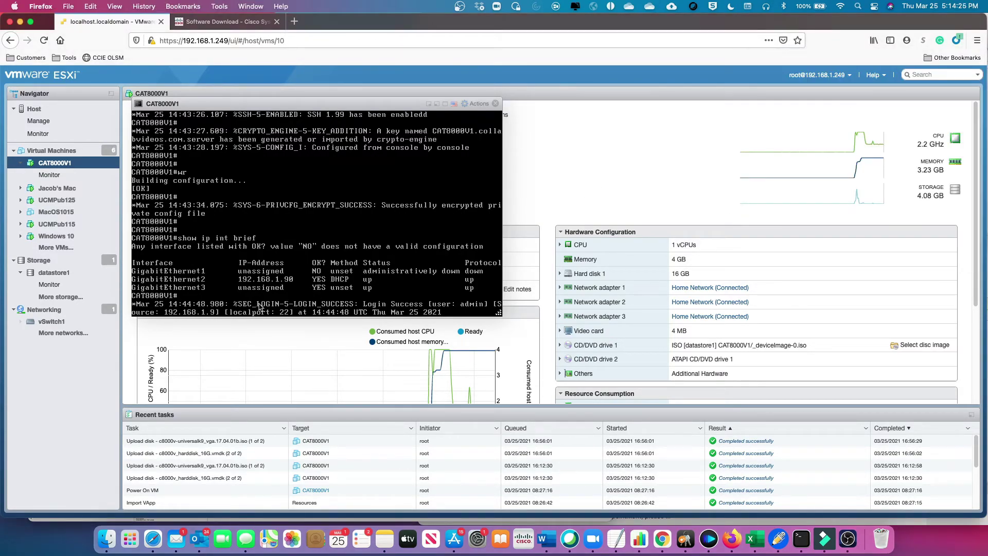